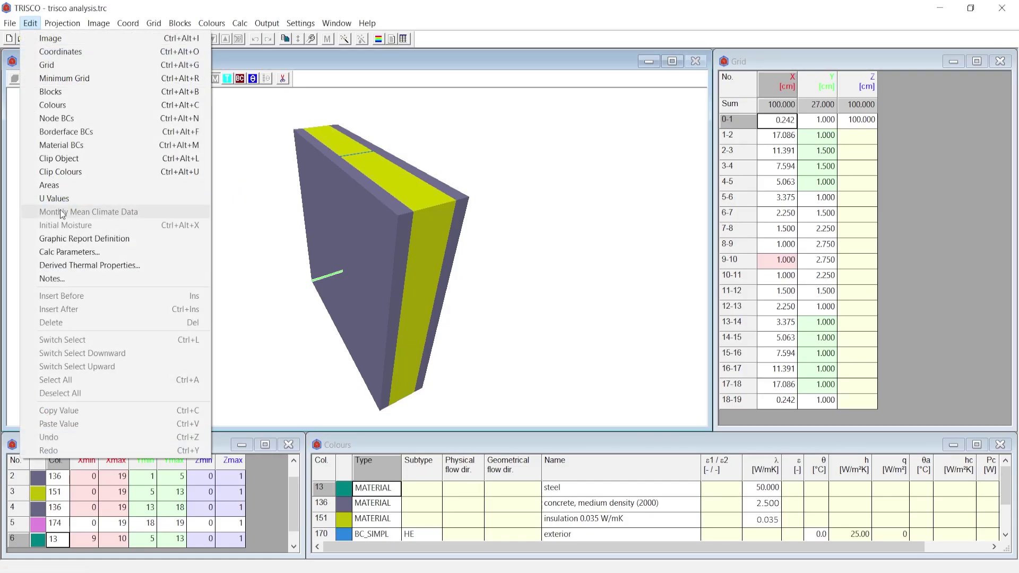
click(69, 198)
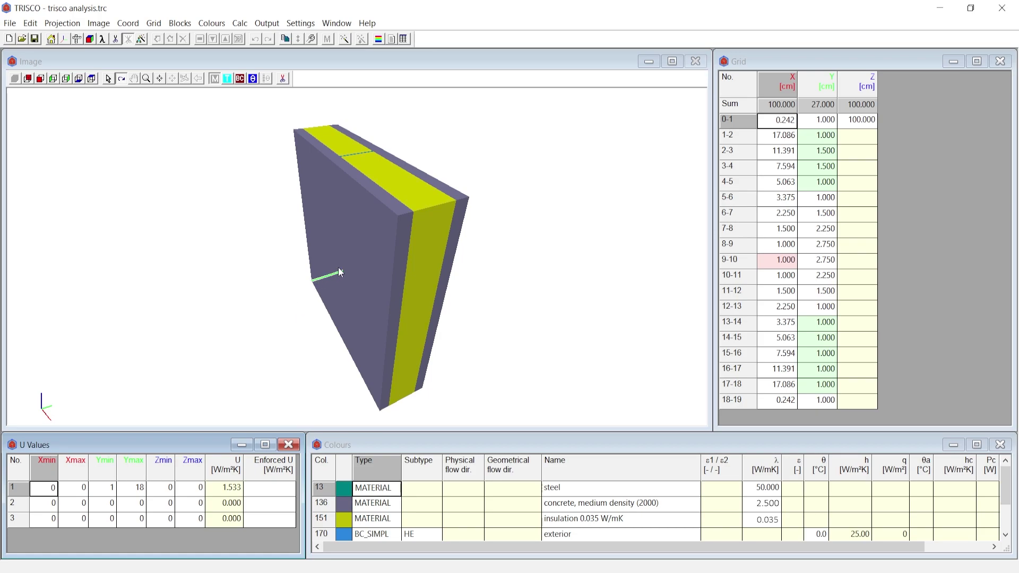
mouse_move(360, 292)
mouse_down()
mouse_move(342, 302)
mouse_move(293, 285)
mouse_move(363, 291)
mouse_up()
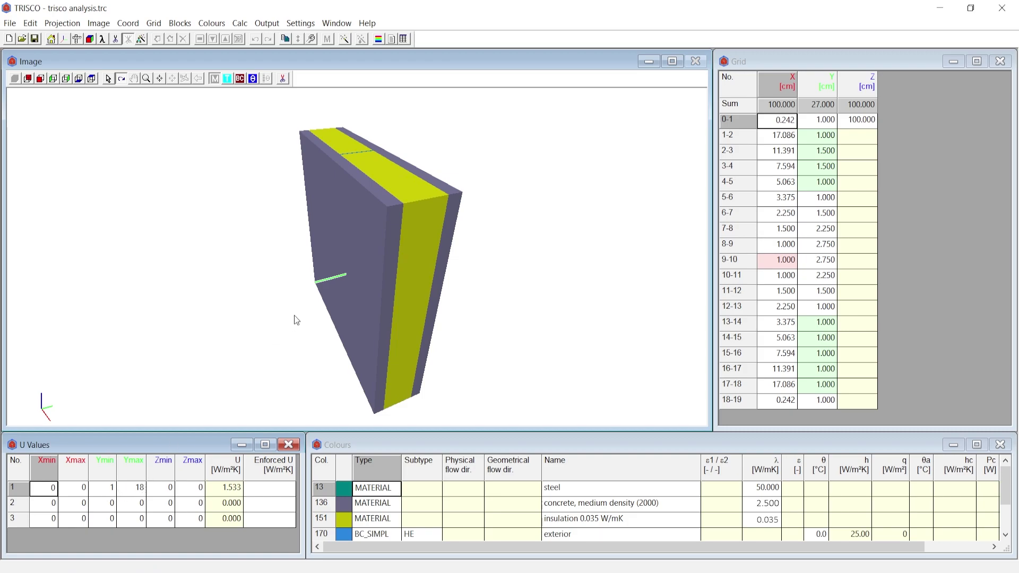
drag(425, 338, 327, 372)
click(289, 445)
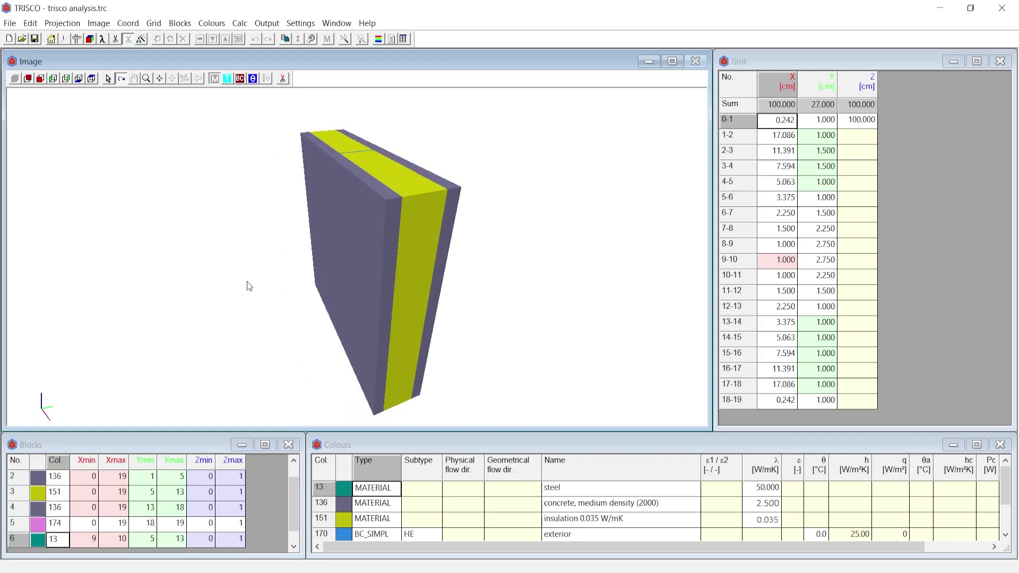
click(290, 444)
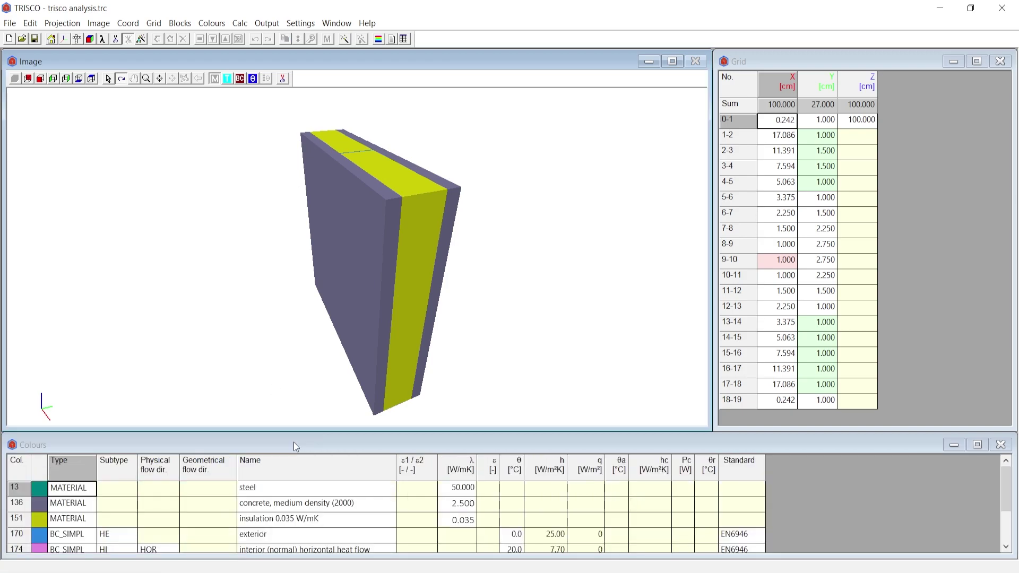
click(31, 25)
click(58, 91)
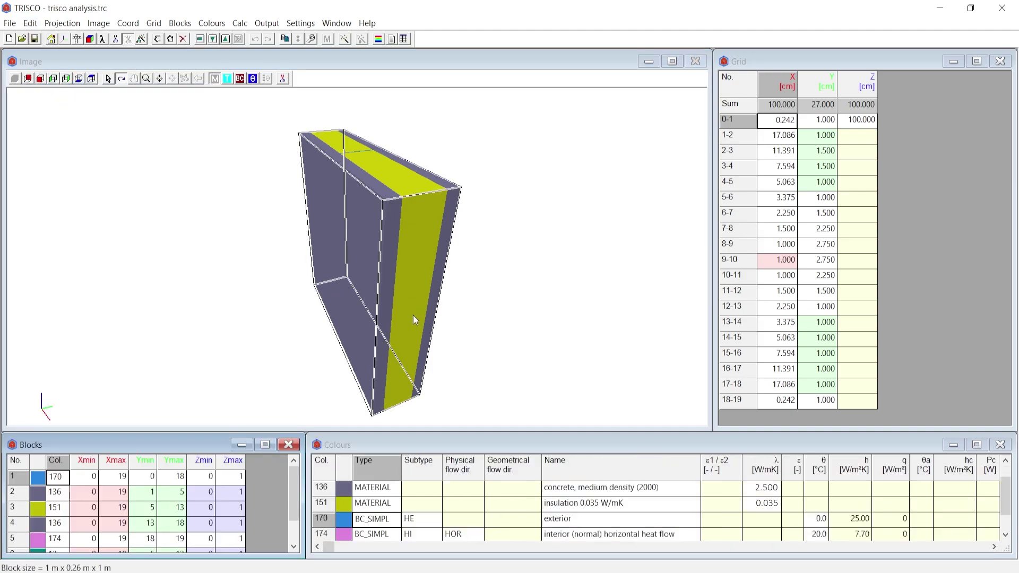
- Show the Areas table with area 1 spanning X 0–19, Y 1–1, Z 0–1 (0.999999 m²)
click(30, 24)
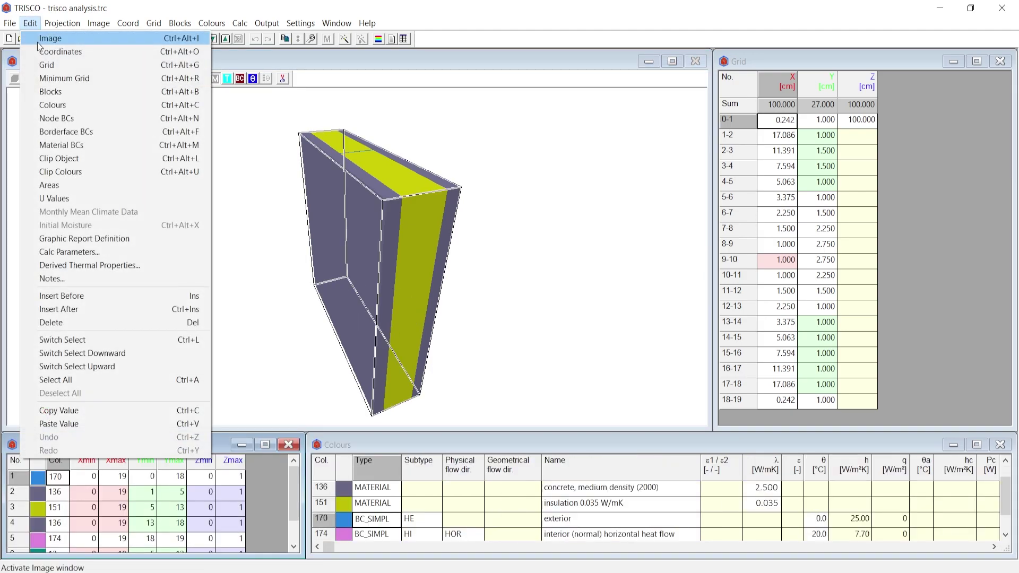
click(52, 184)
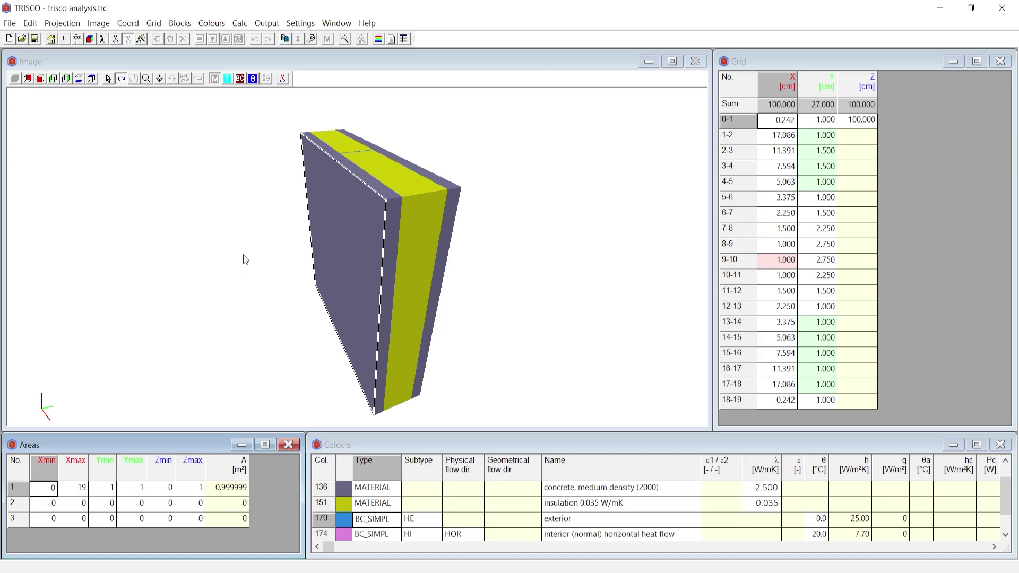
- Initialise areas and U values, then enable linear thermal transmittance (psi) as a derived property
click(239, 24)
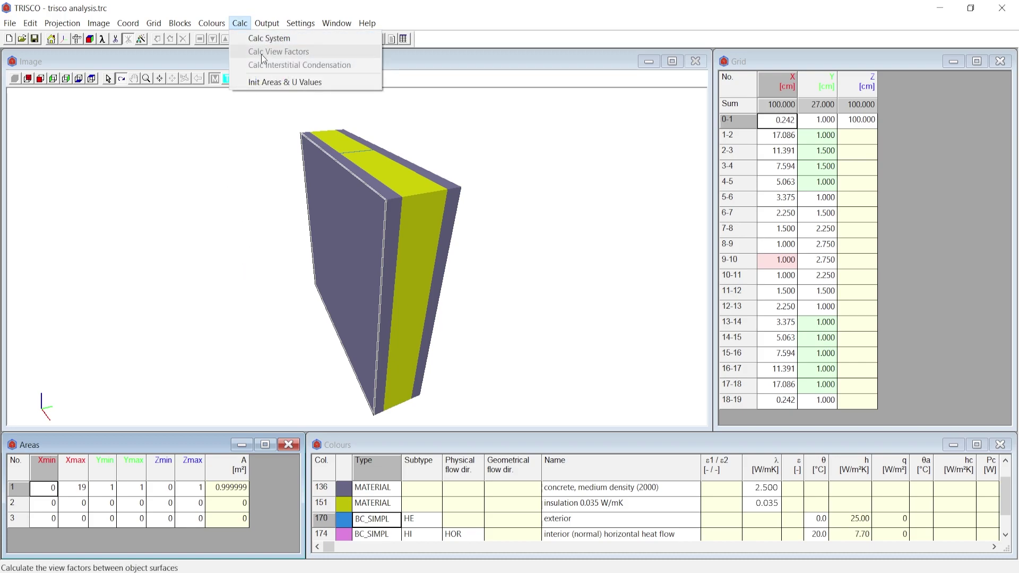
click(268, 81)
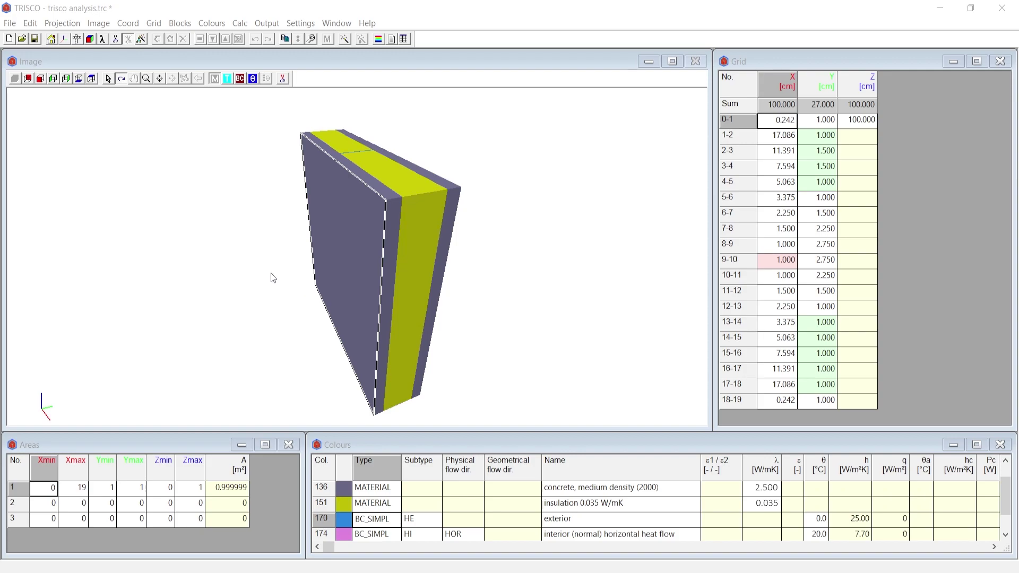
click(31, 23)
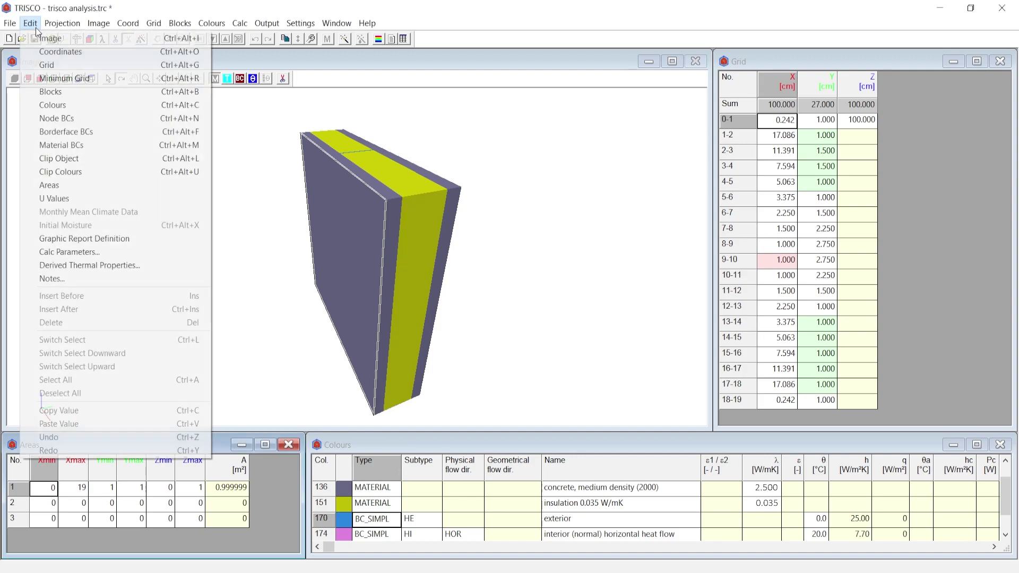
click(89, 265)
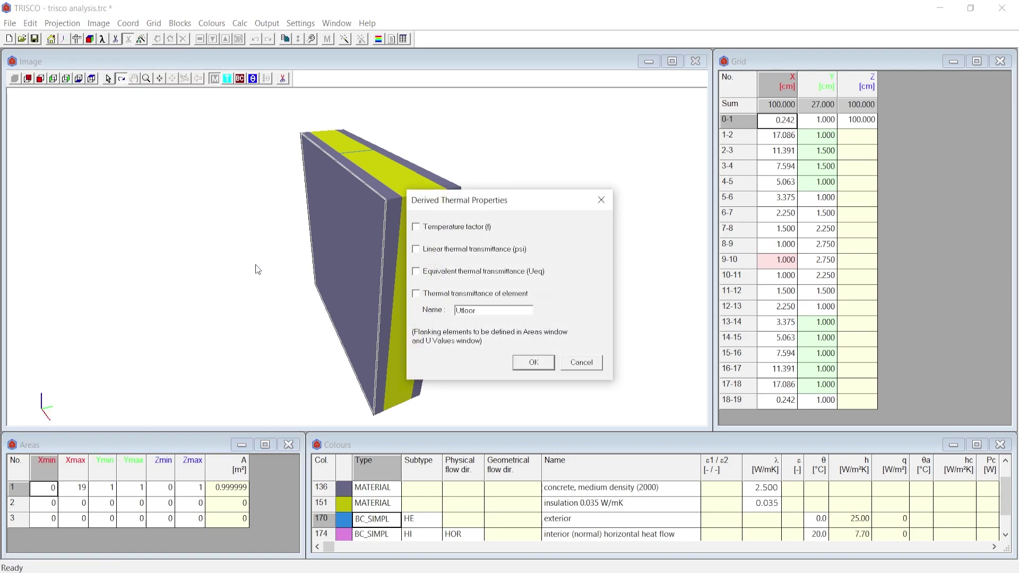
click(425, 251)
click(533, 362)
- Calculate the wall and review the text results: psi 0.620 W/(m.K), Ueq 0.843 W/(m²K)
click(346, 40)
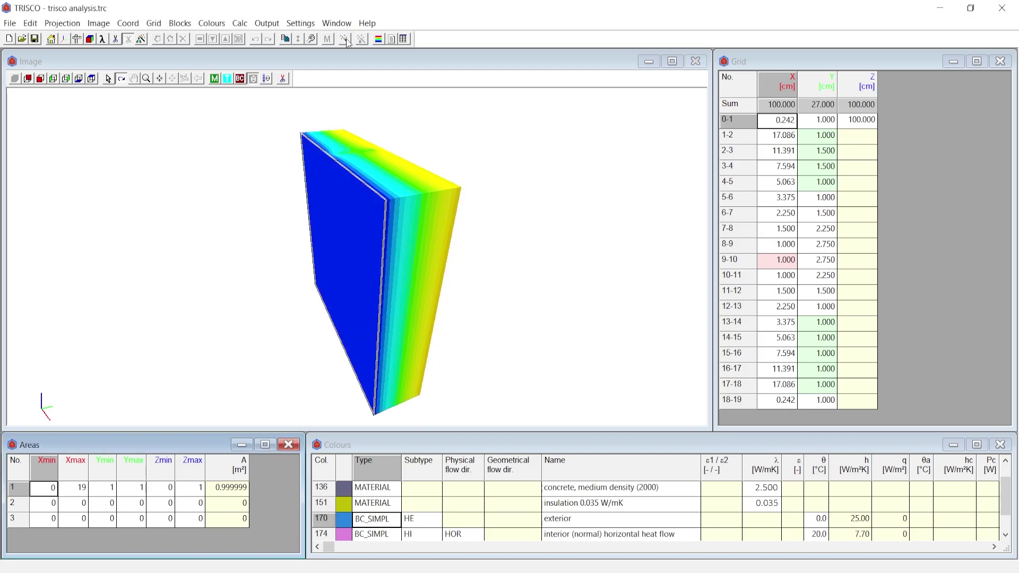
click(391, 40)
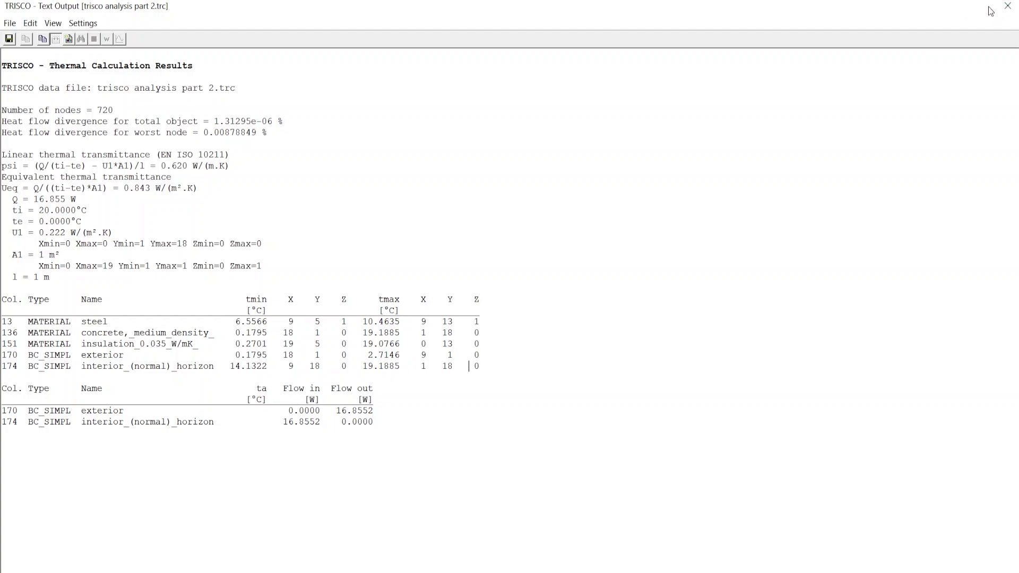
click(1007, 6)
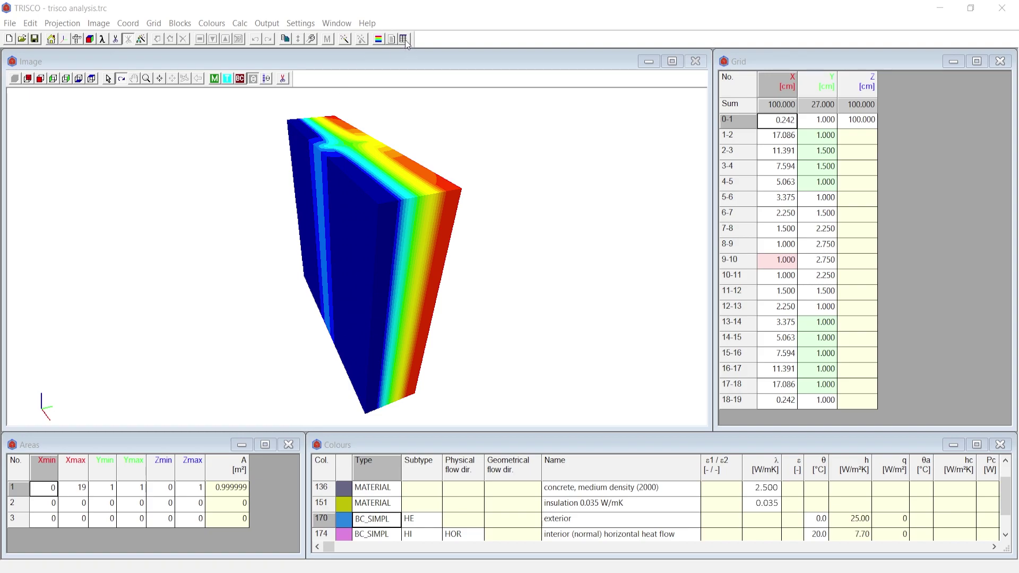
- Load trisco analysis part 2.trx into the Word report with the TRISCO_Load add-in
key(alt+Tab)
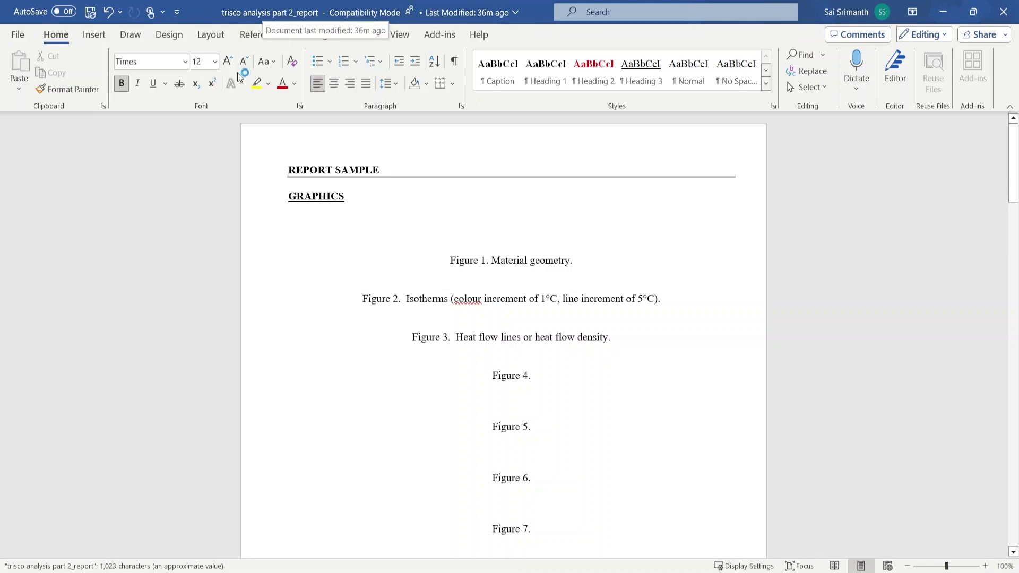
click(448, 40)
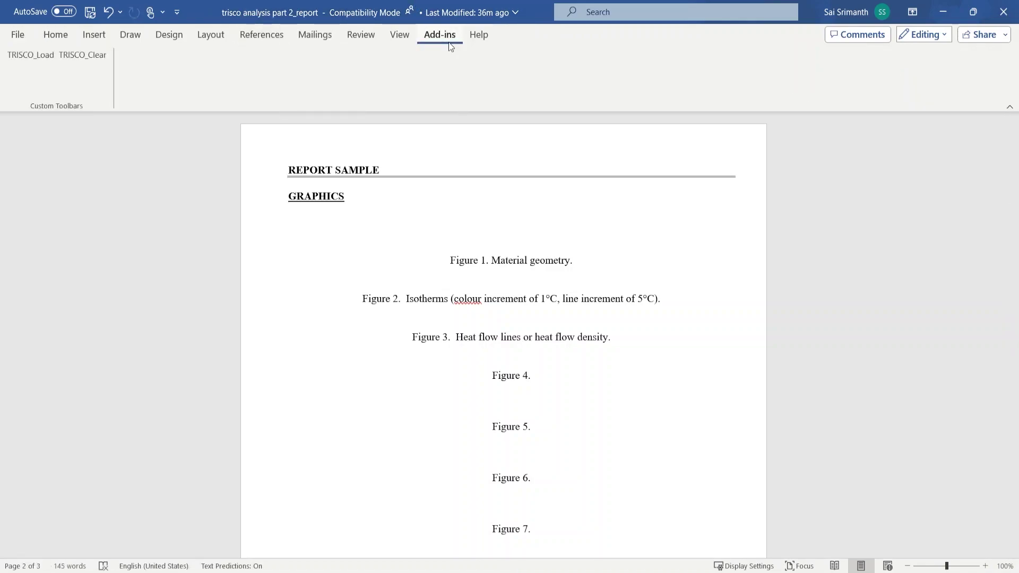
click(42, 60)
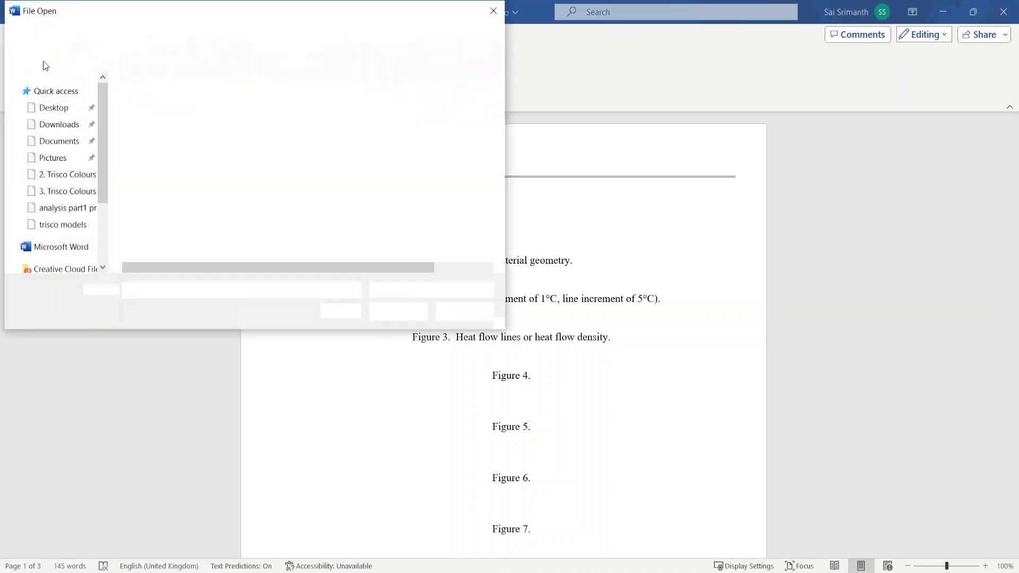
click(196, 101)
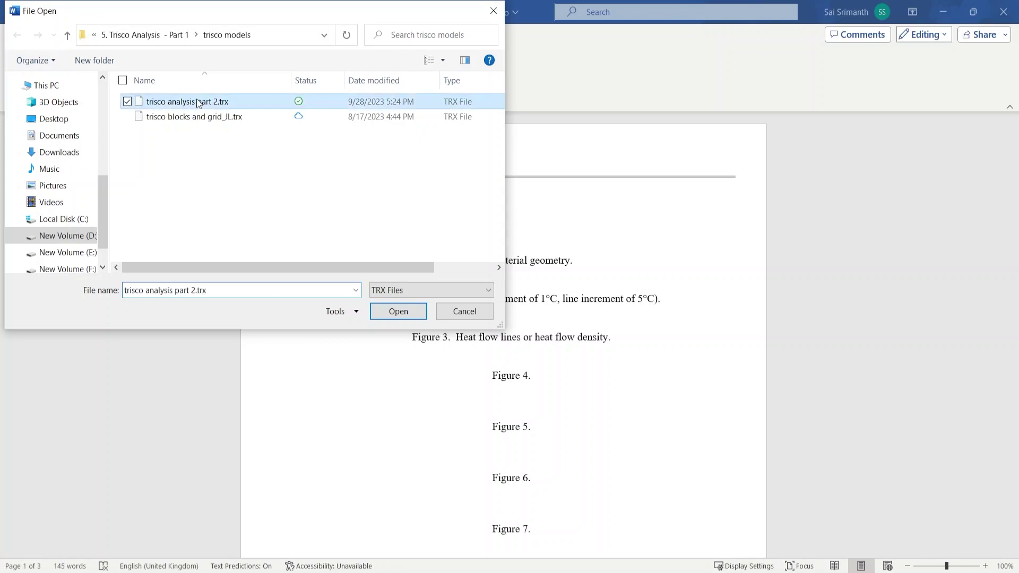
click(382, 312)
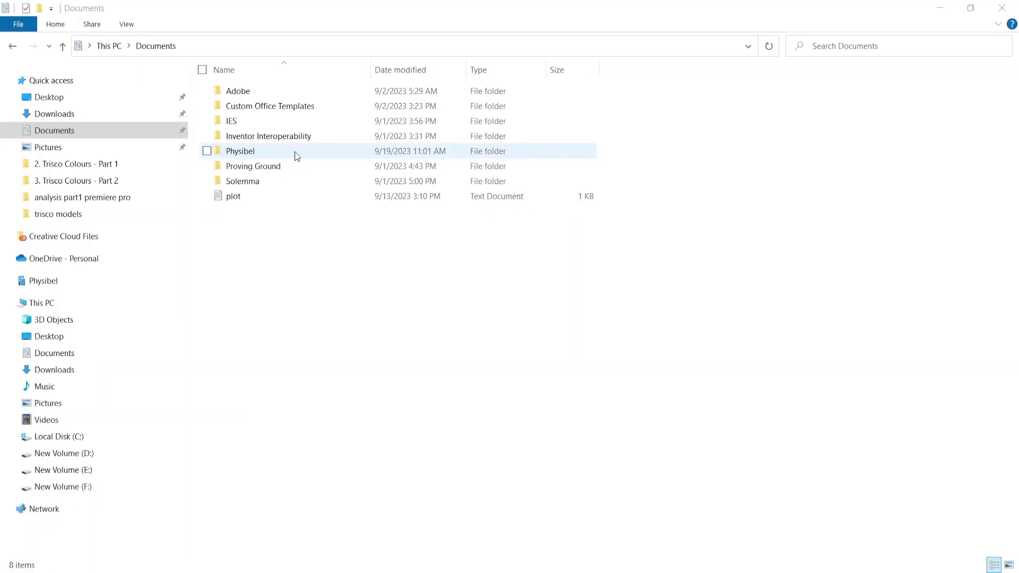
- Open TriscoReportTemplate from the Physibel > TRISCO16 folder
double_click(296, 155)
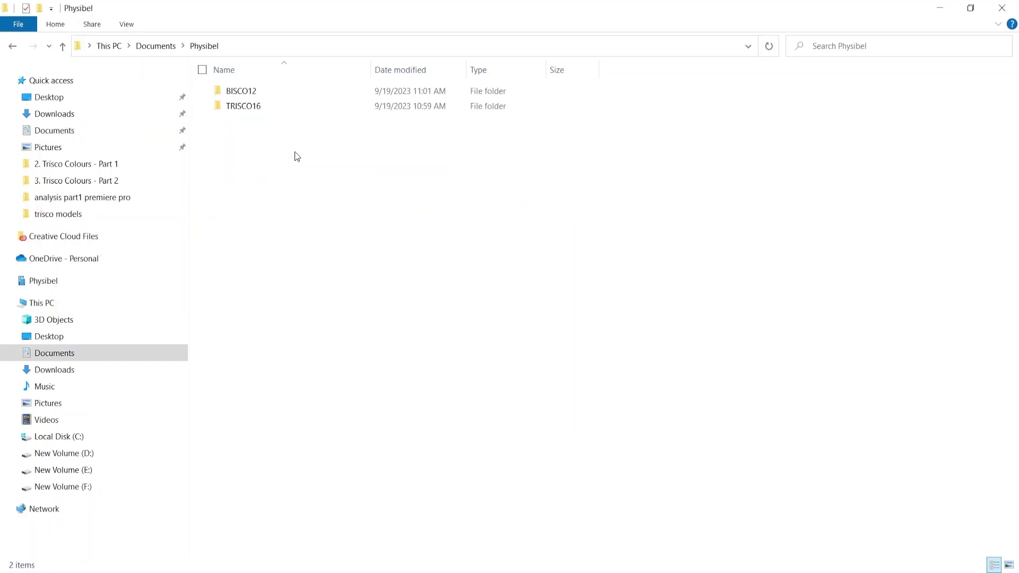
double_click(313, 109)
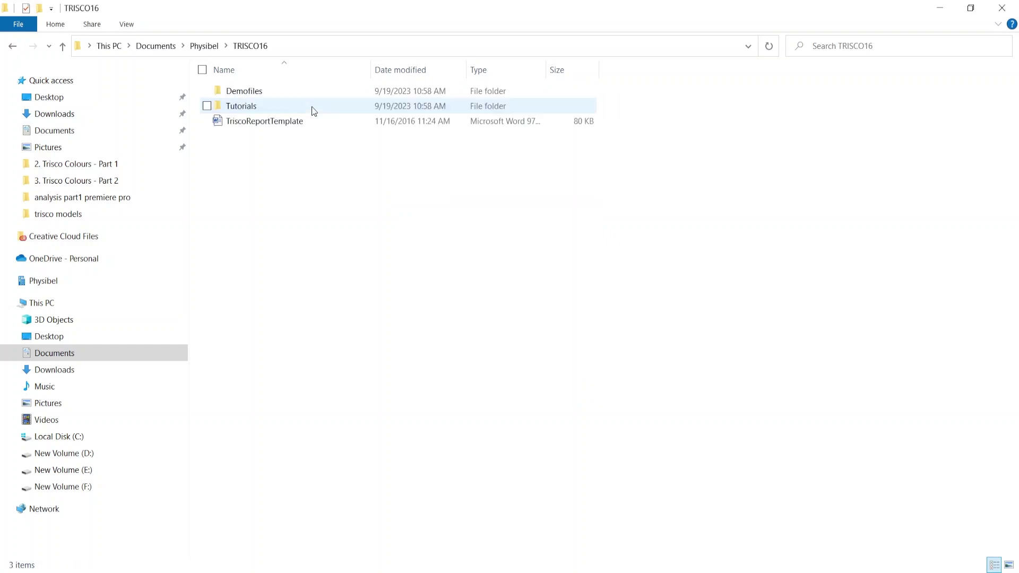
double_click(284, 122)
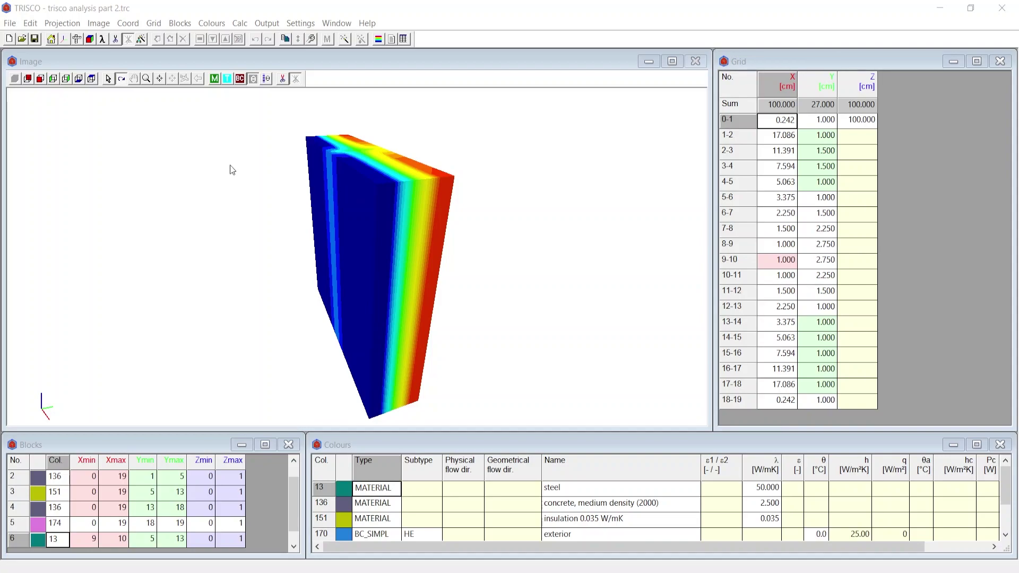
- Mark image 1 for creation in the Graphic Report Definition table
click(30, 23)
click(93, 239)
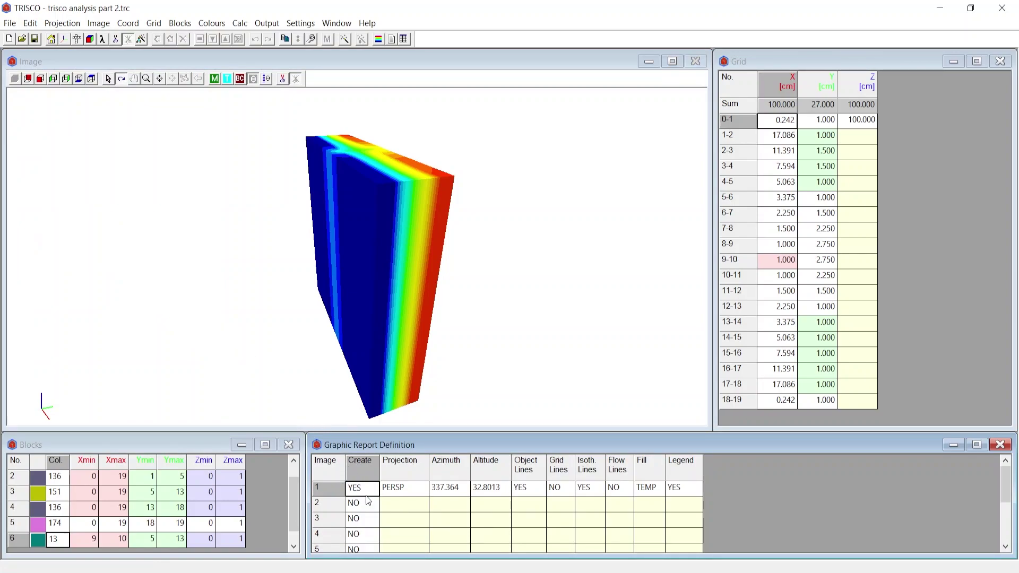
click(363, 492)
- Keep isotherm lines on for image 1 and cycle its fill back to TEMP
click(584, 488)
click(586, 490)
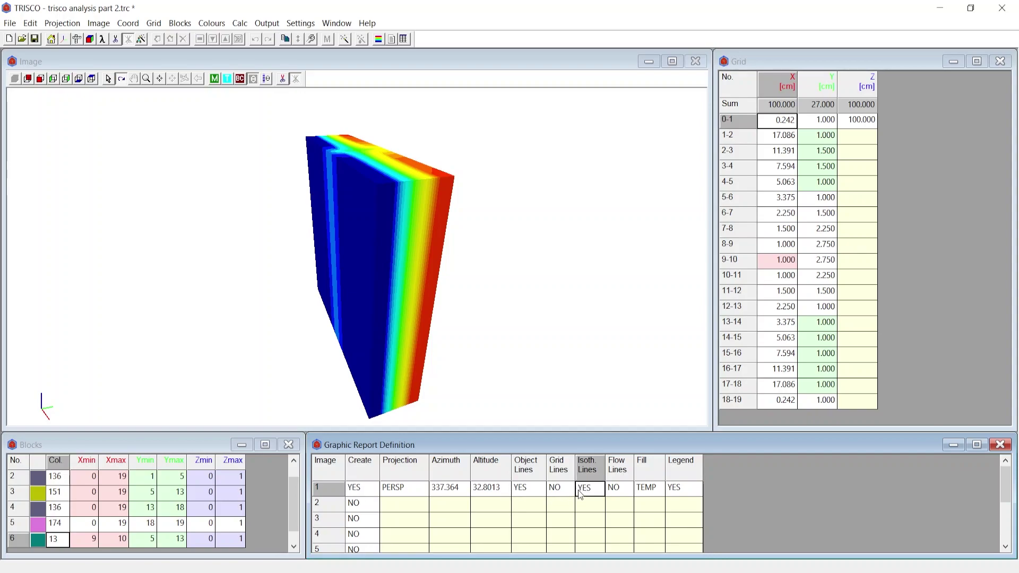
click(651, 491)
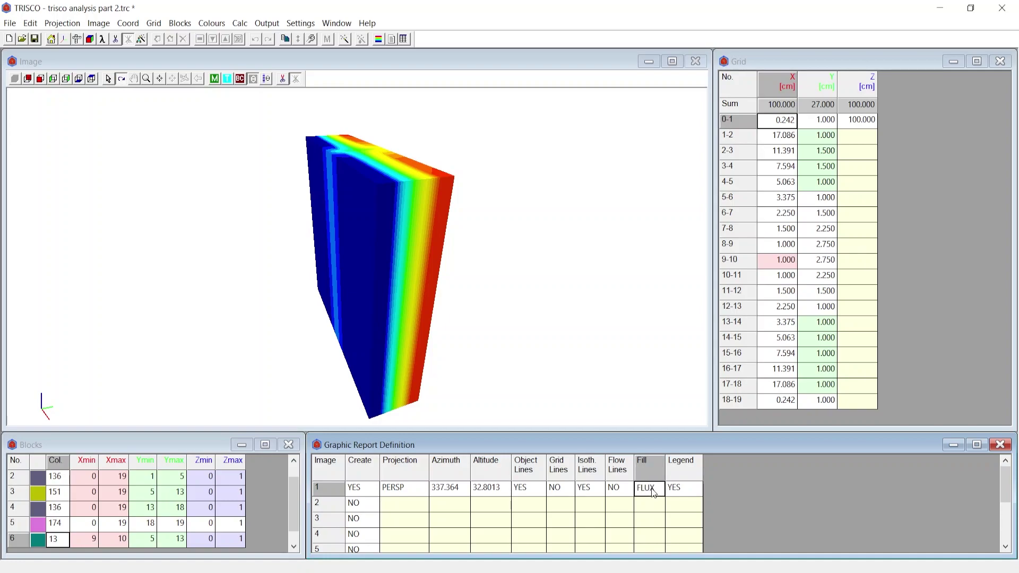
click(653, 493)
click(651, 489)
click(652, 491)
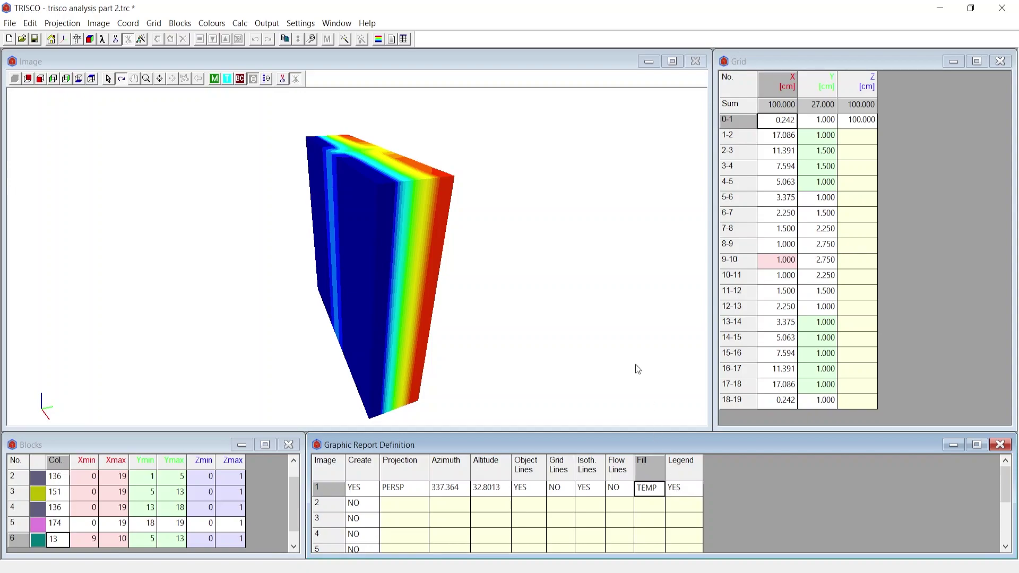
click(378, 41)
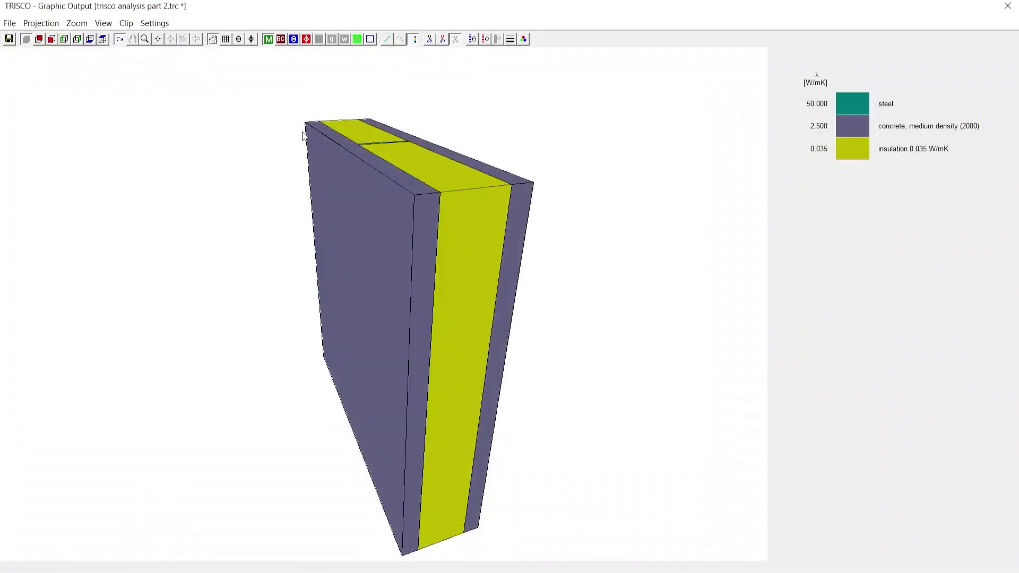
click(280, 39)
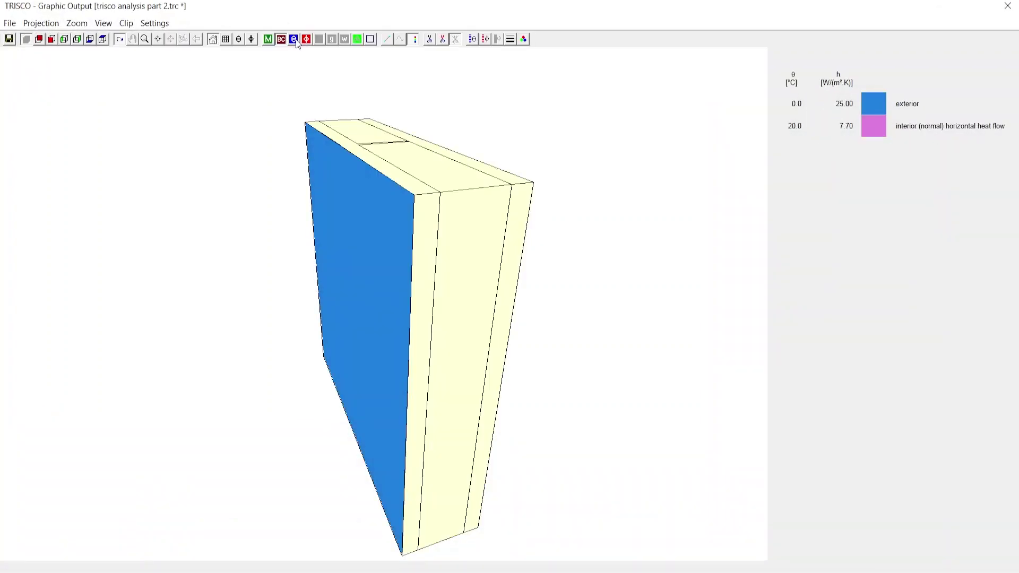
click(294, 38)
click(306, 39)
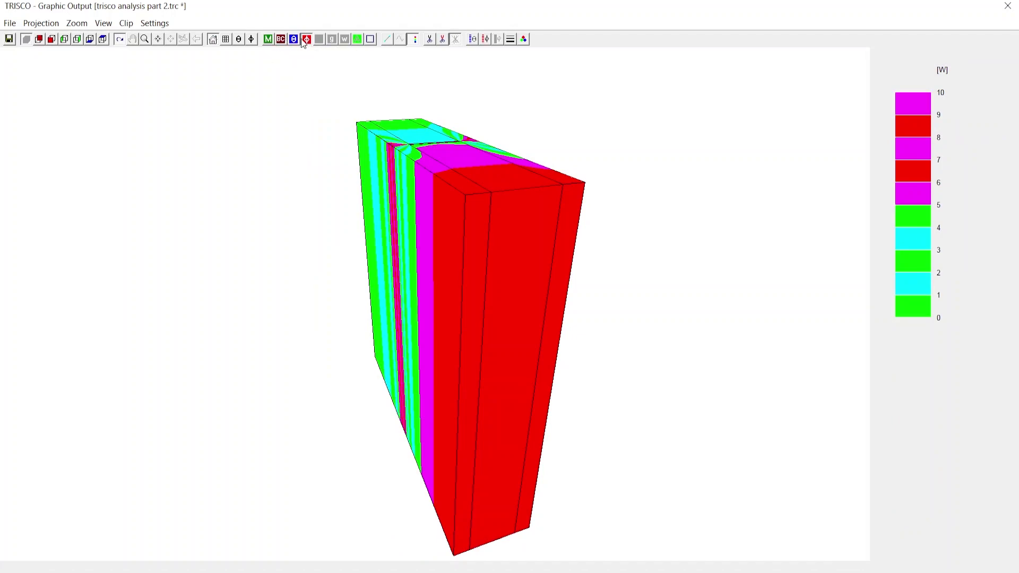
click(282, 41)
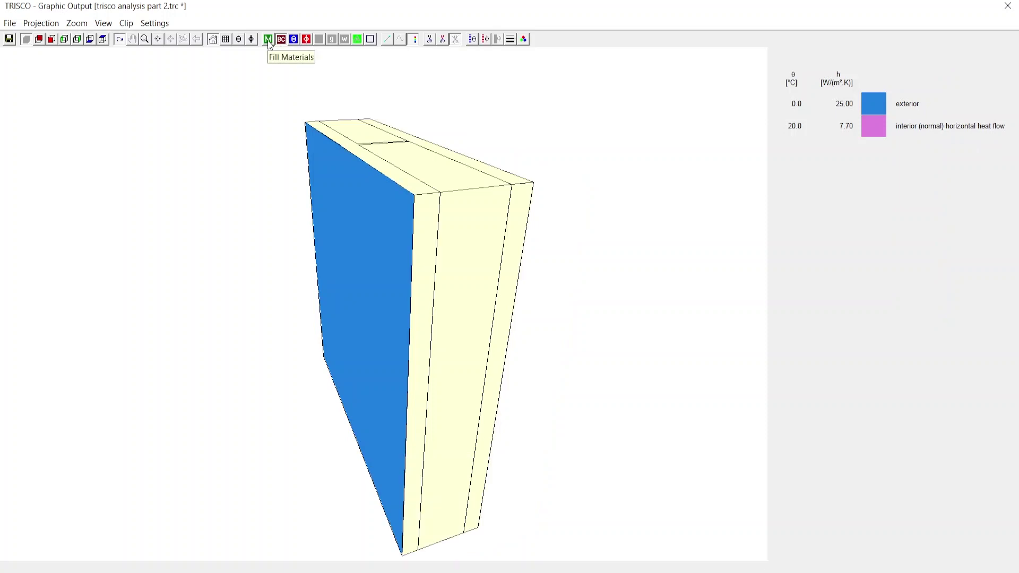
click(269, 41)
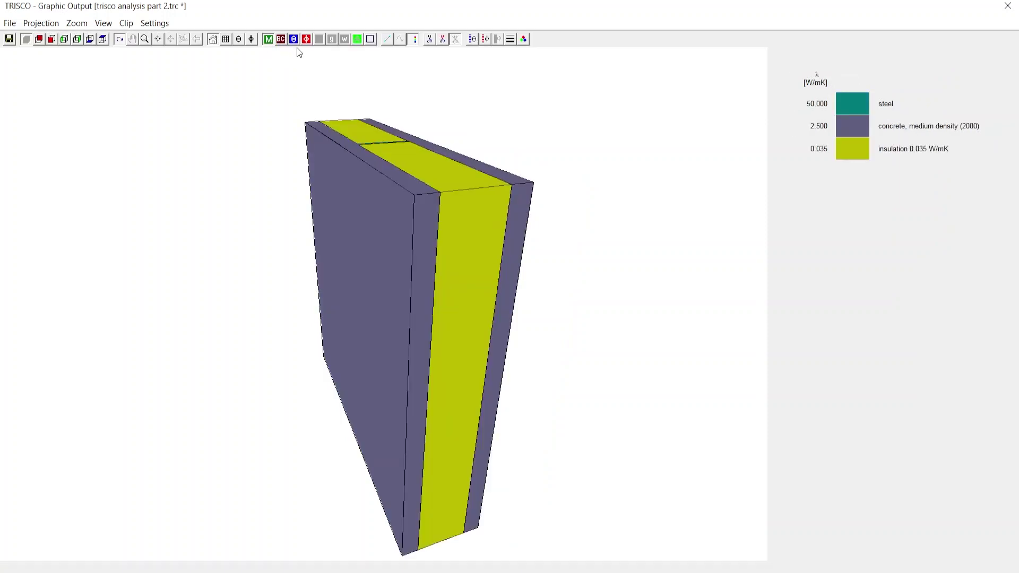
click(1007, 5)
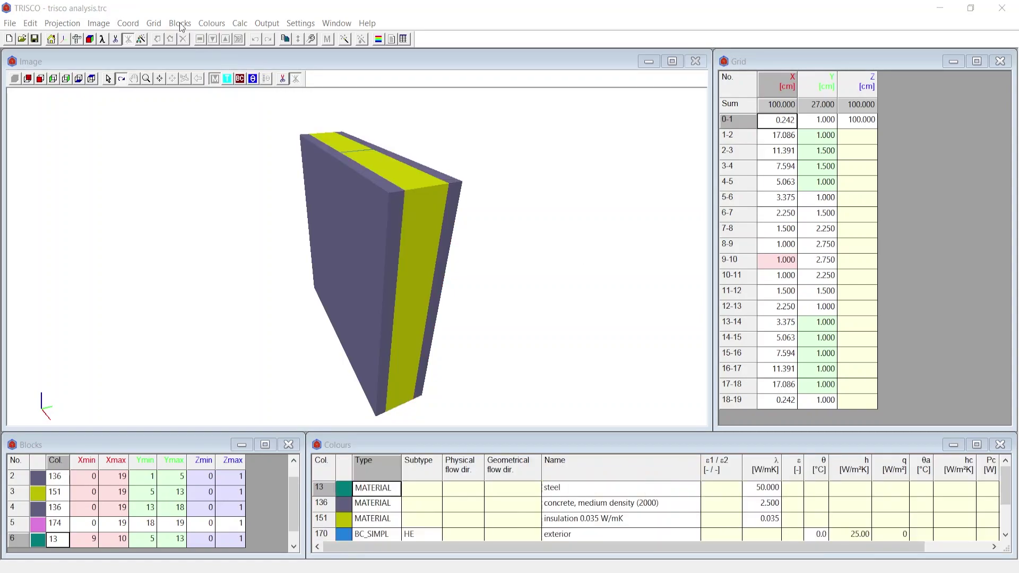
- Reduce the wall model to its minimum grid in X, Y and Z
click(155, 24)
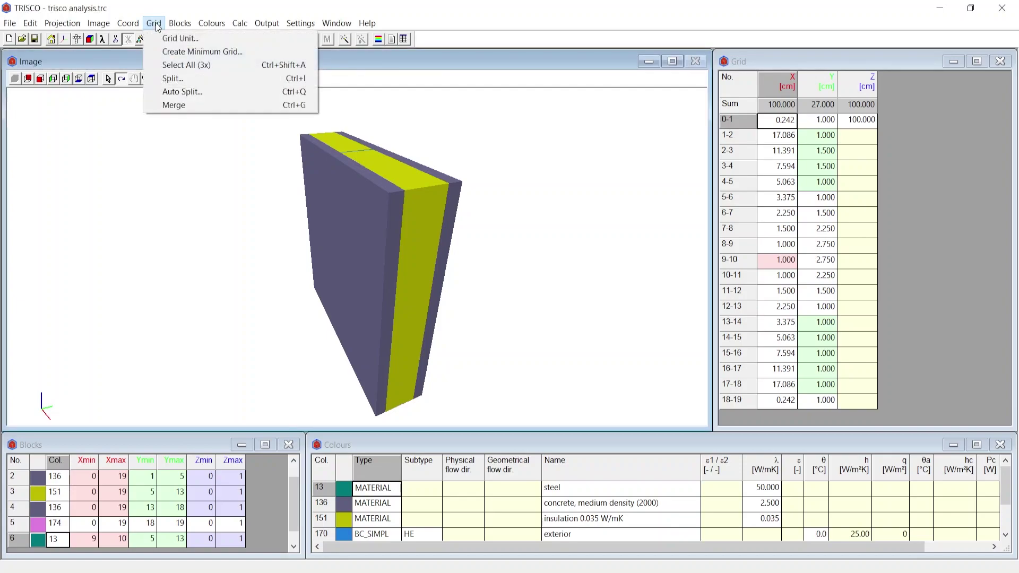
click(196, 51)
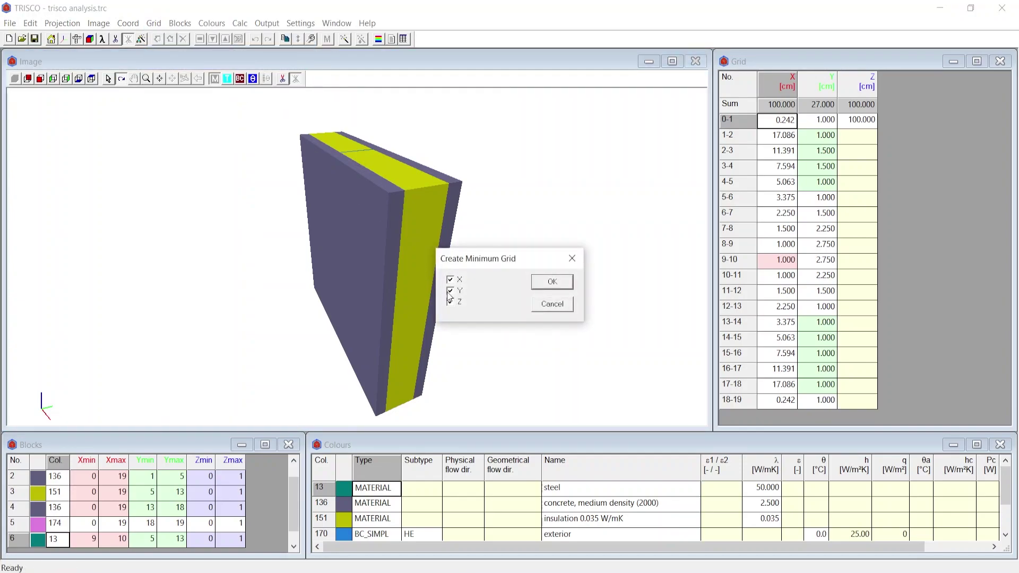
click(566, 282)
click(566, 282)
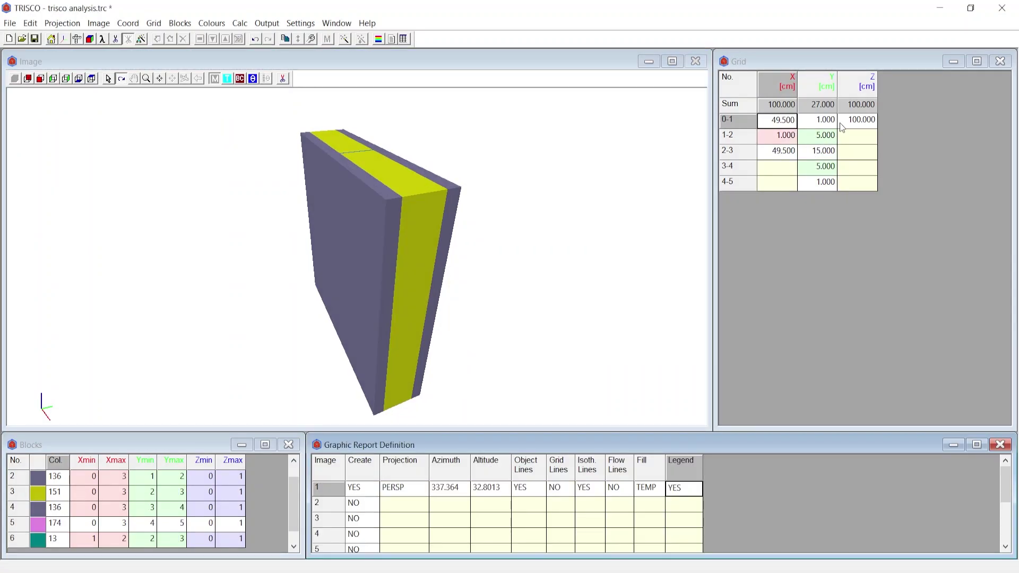
- Split the Z mesh at both borders with 49.5 cm widths, leaving a 1 cm centre mesh
click(155, 24)
click(174, 78)
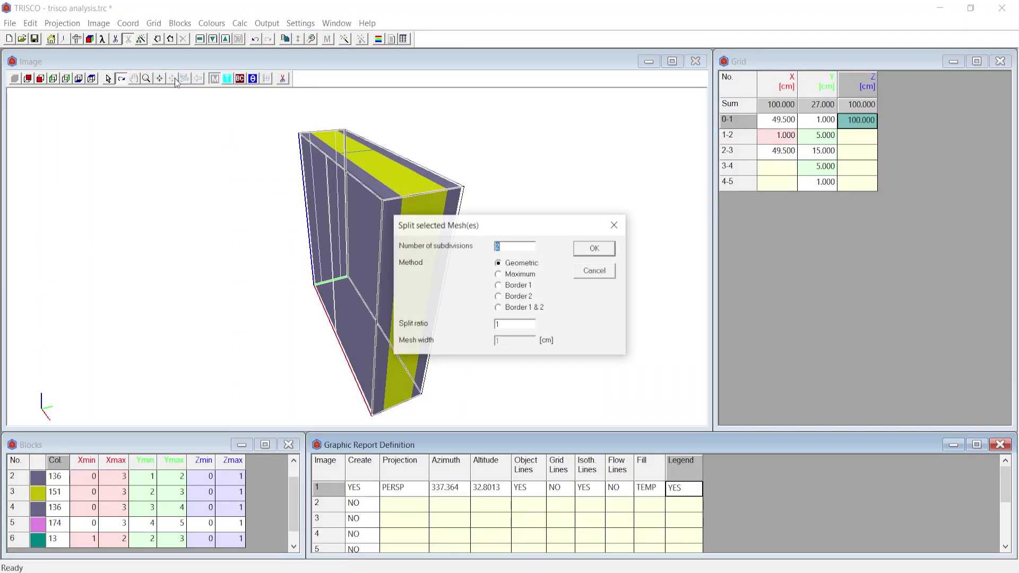
click(499, 309)
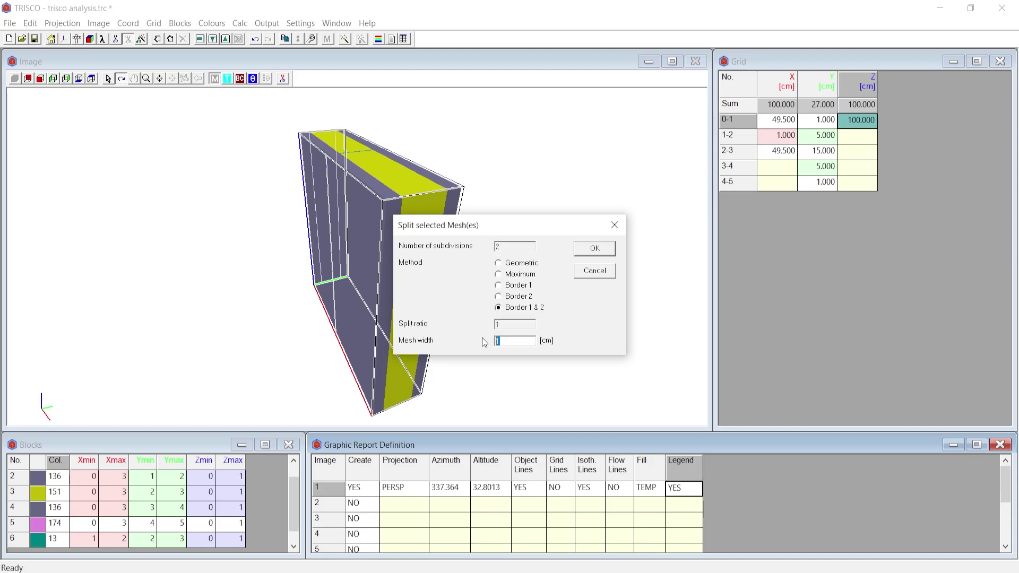
text(49.5)
click(595, 248)
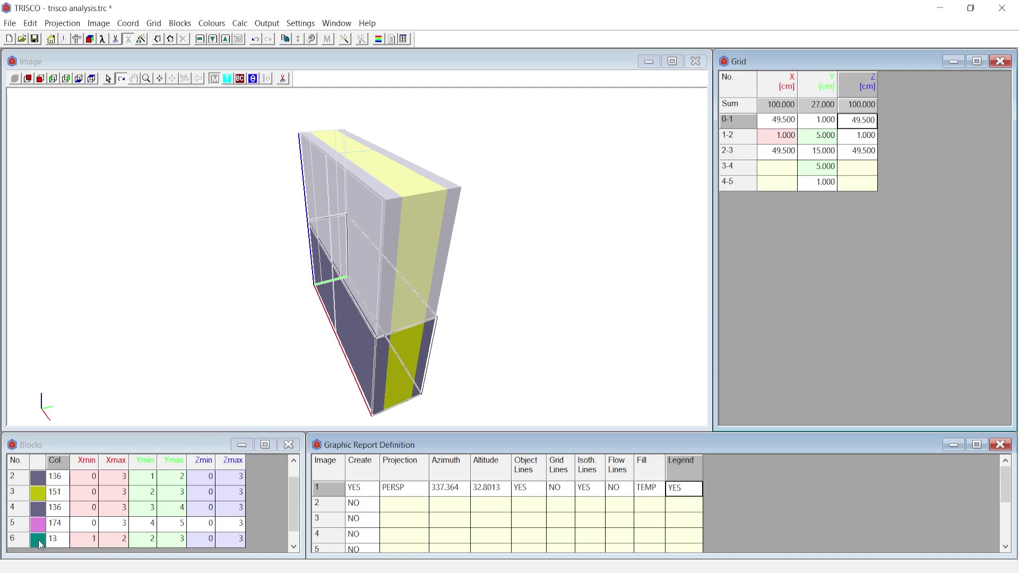
- Set steel block 6 to Zmin 1 and Zmax 2, then rotate to inspect the rod
scroll(58, 536, down, 1)
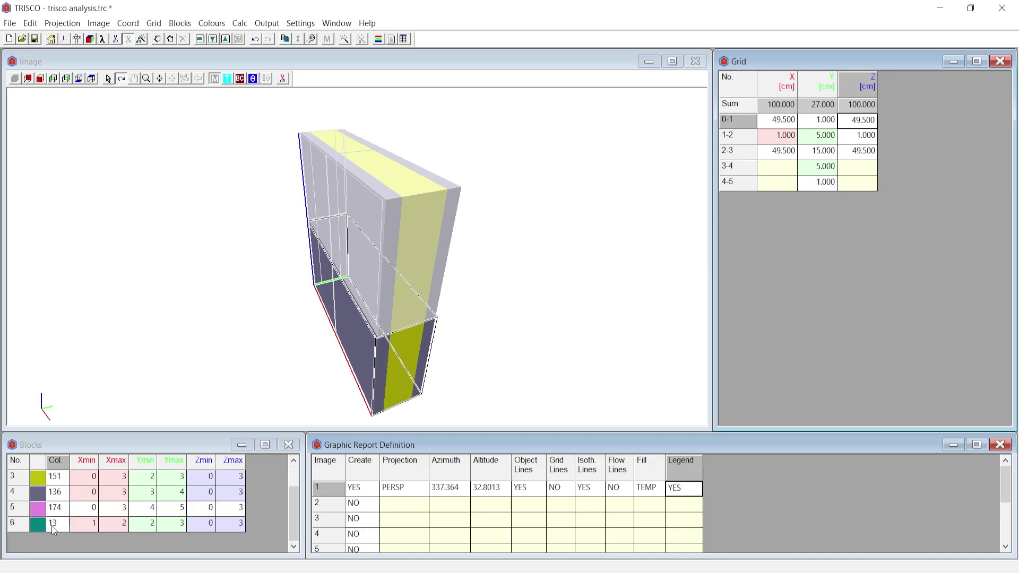
click(206, 526)
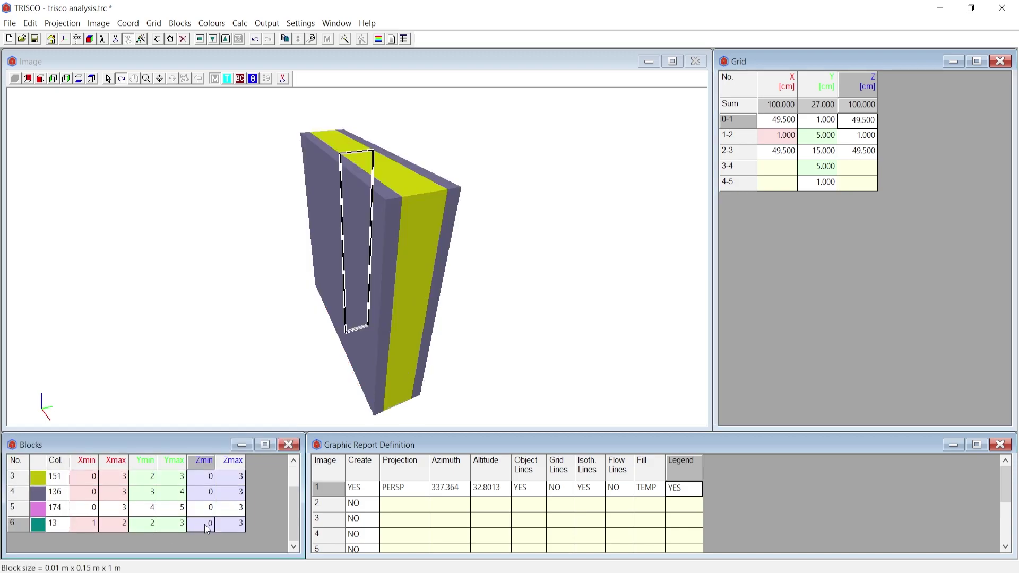
text(1)
key(Tab)
text(2)
key(Return)
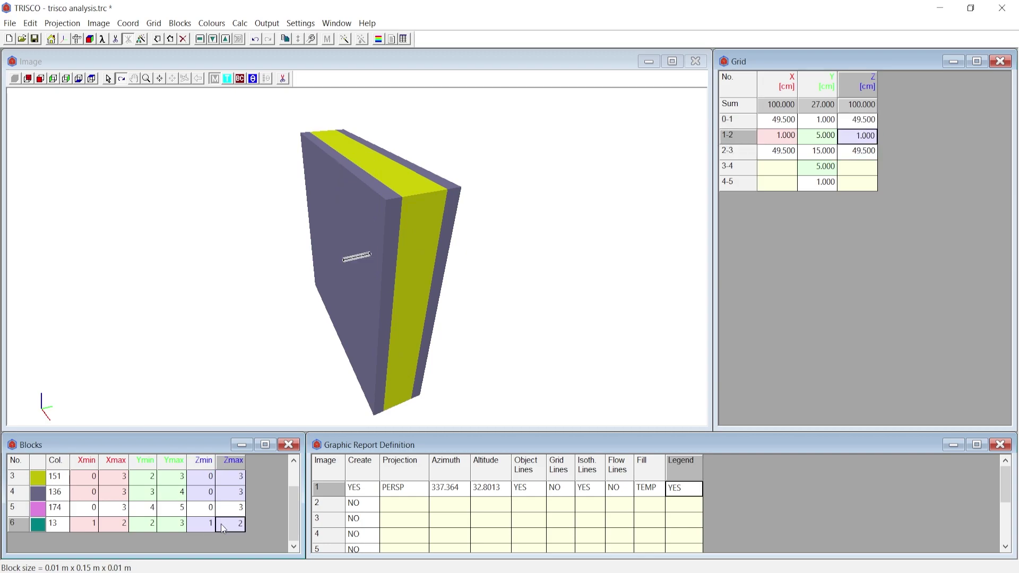
drag(349, 306, 352, 278)
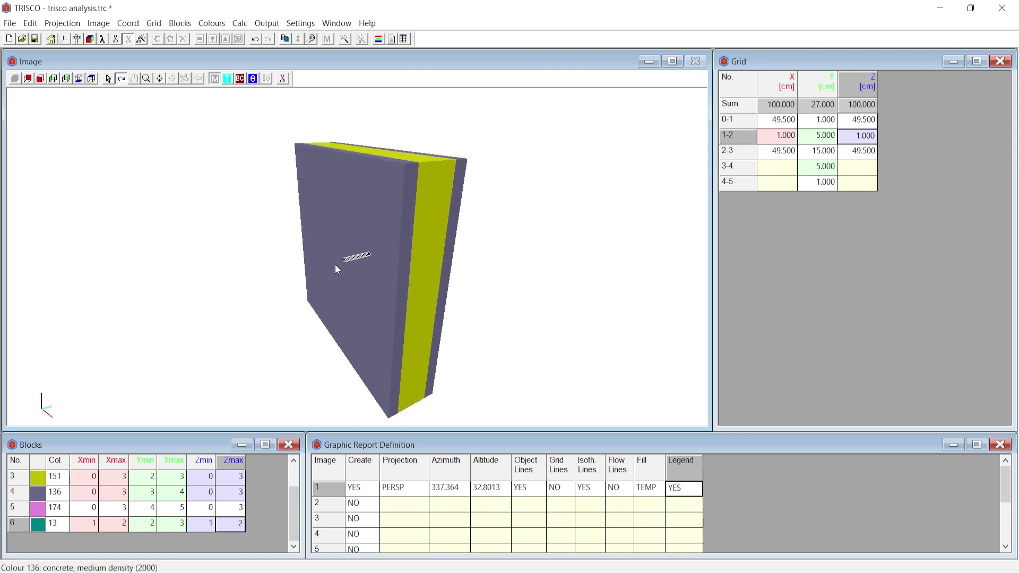
- Auto-split the grid in X, Y and Z into 19 meshes per direction
click(155, 23)
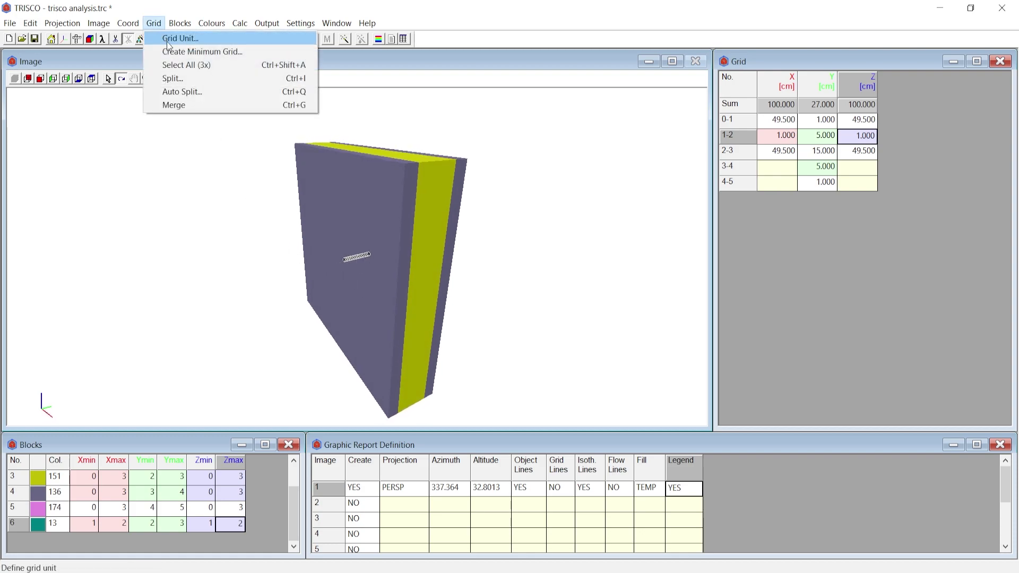
click(190, 92)
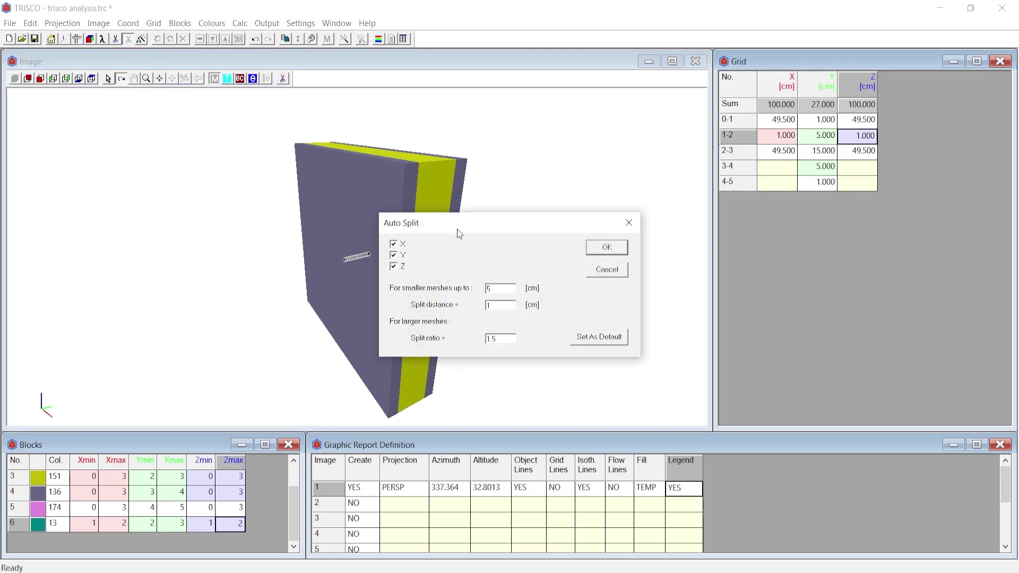
click(608, 250)
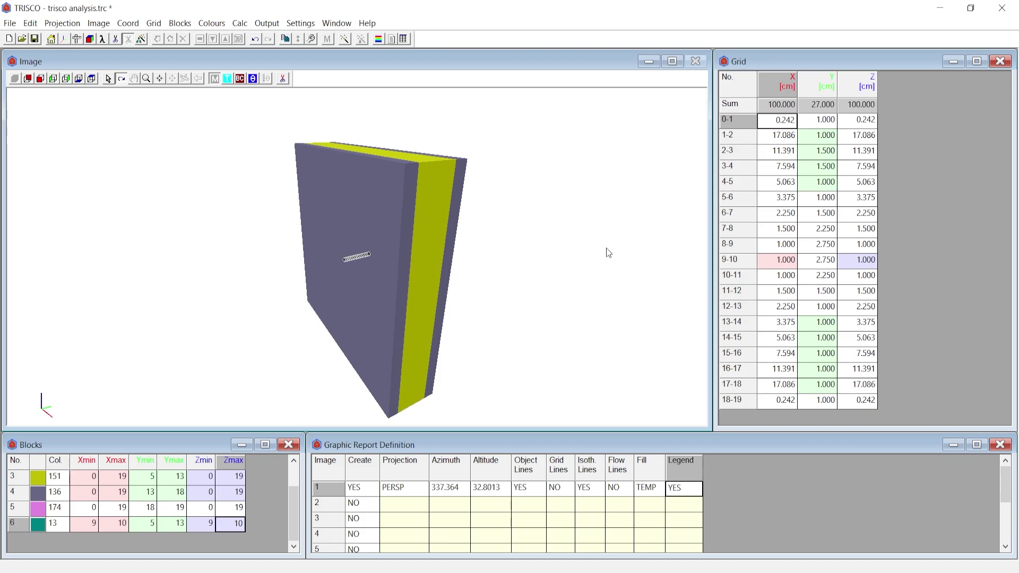
- Keep 2D/3D surplus and Ueq checked in Derived Thermal Properties
click(30, 23)
click(76, 269)
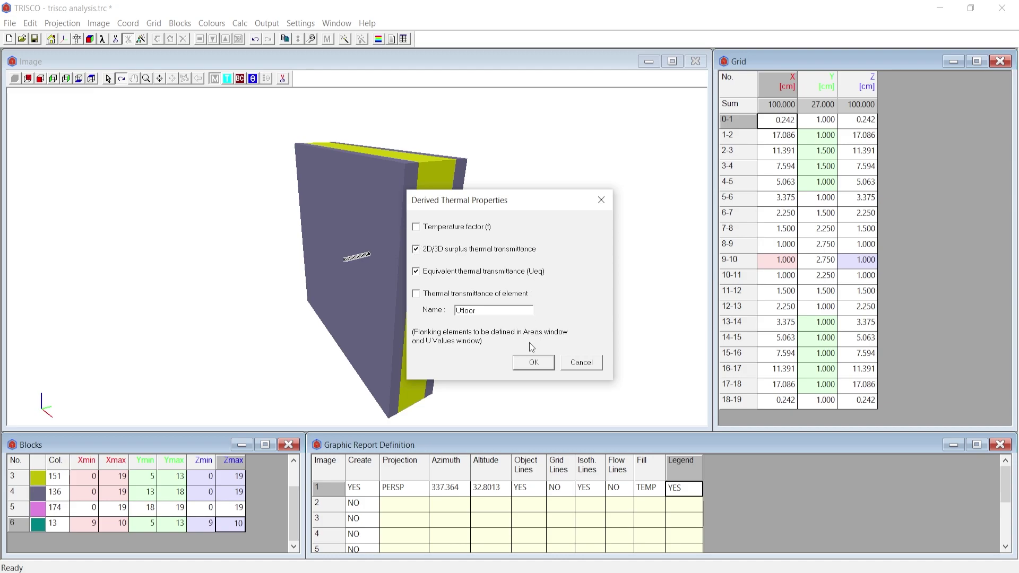
click(535, 363)
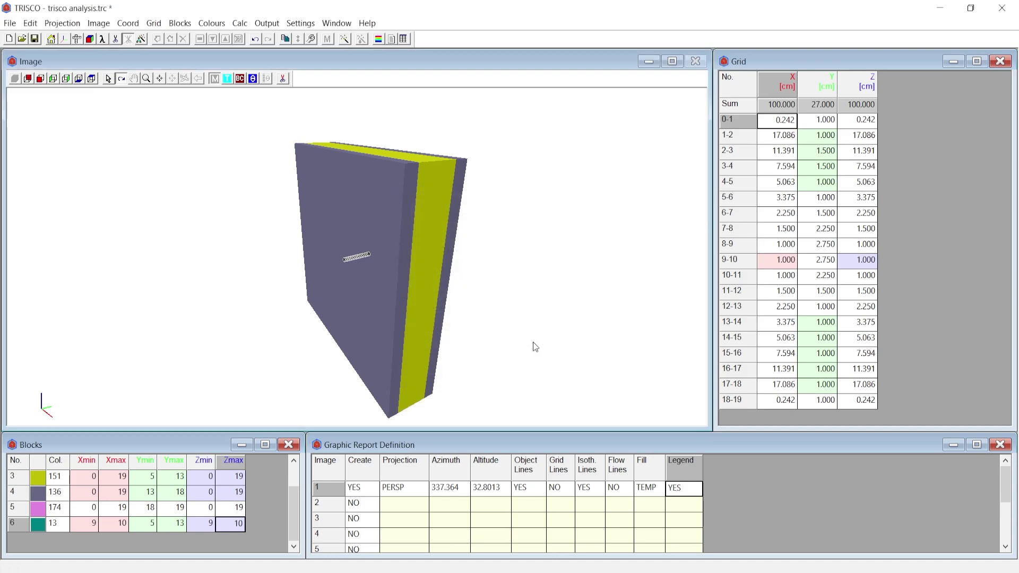
- Calculate the model and rotate to the warm face showing the halo around the rod
click(345, 42)
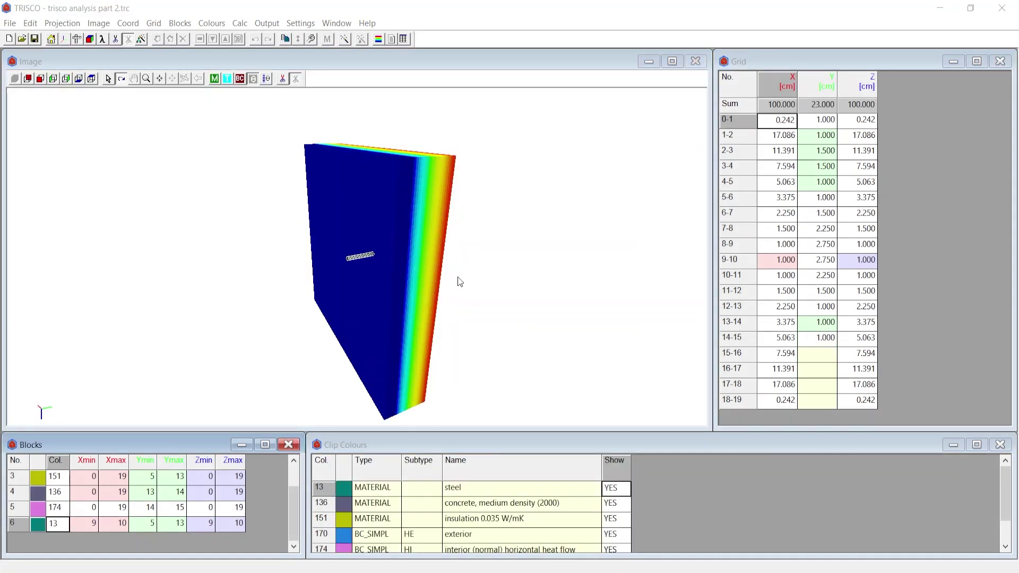
drag(489, 275, 605, 263)
scroll(360, 265, up, 3)
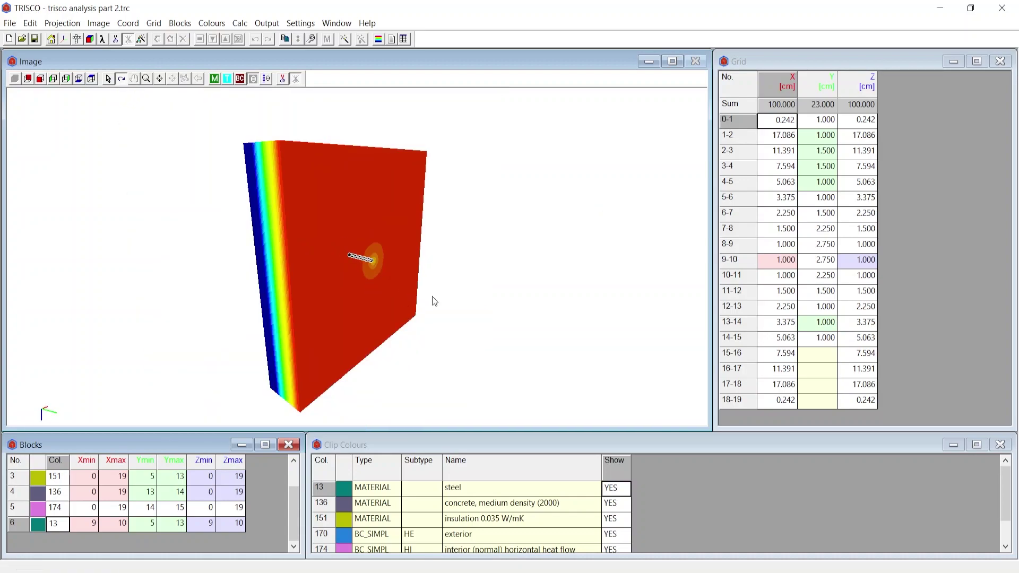